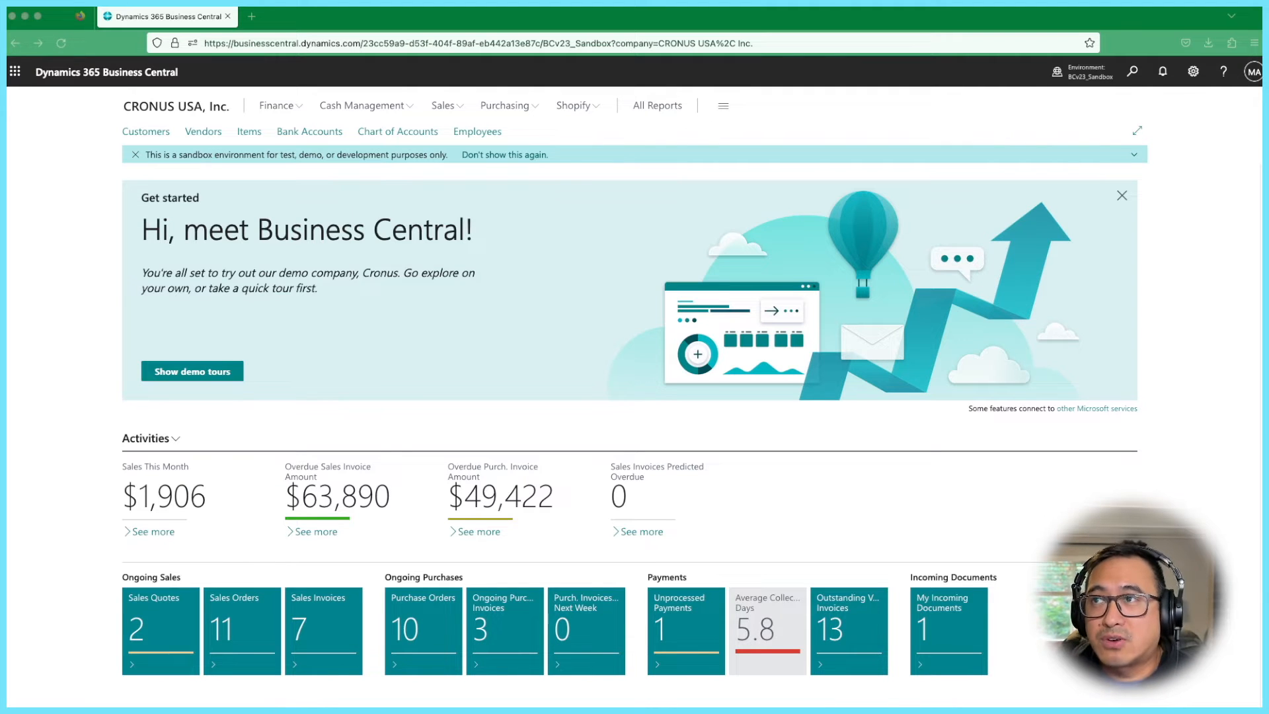
# - Open the Customers list and select customer 30000 School of Fine Art
pyautogui.click(276, 105)
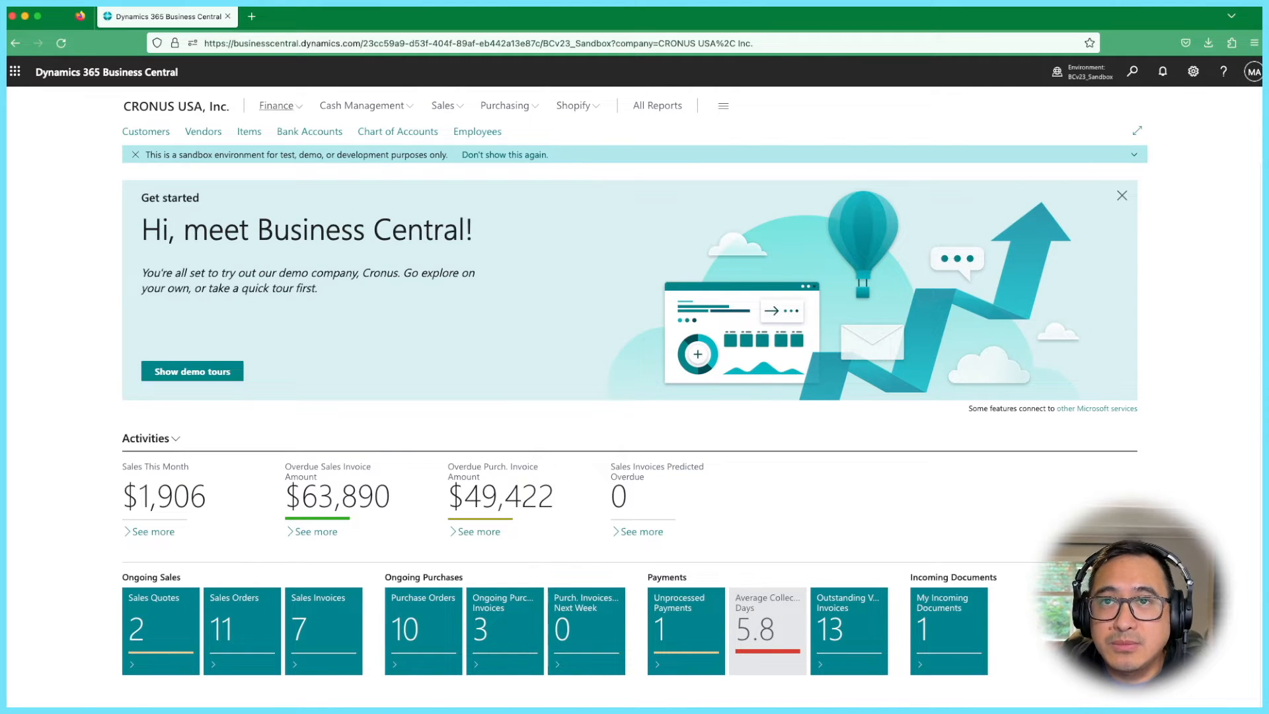
pyautogui.click(146, 132)
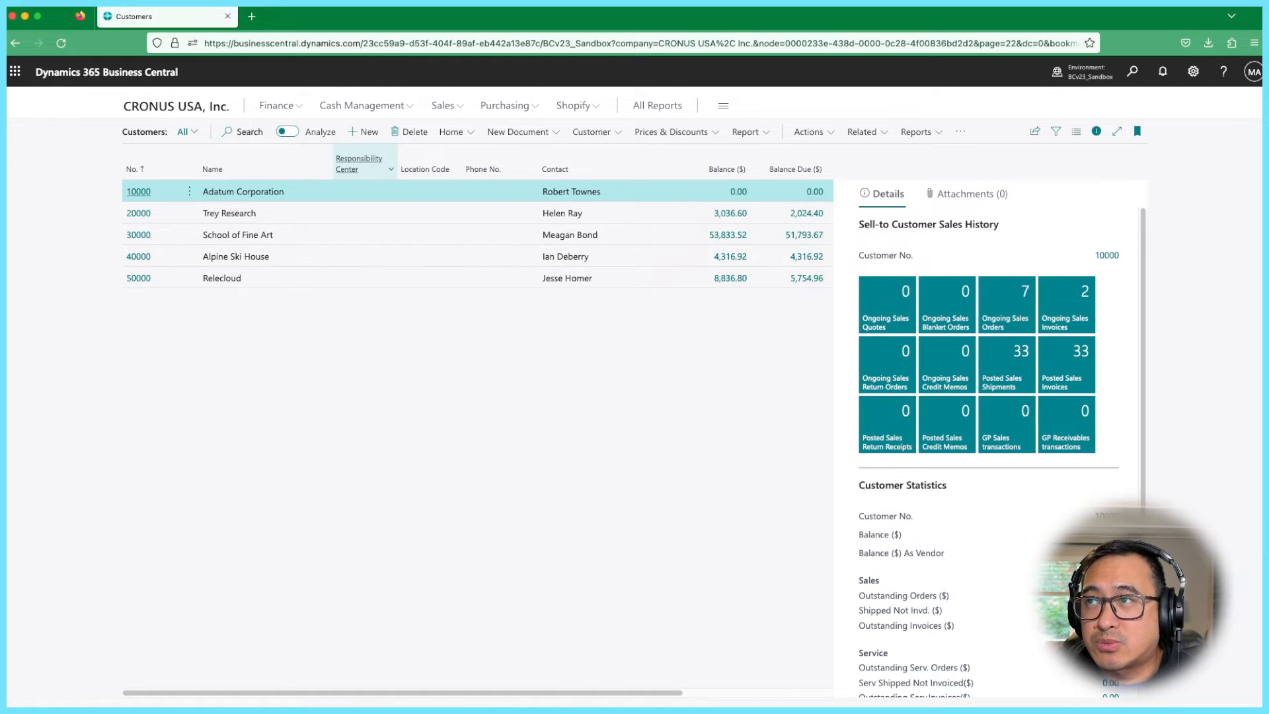
pyautogui.moveTo(360, 164)
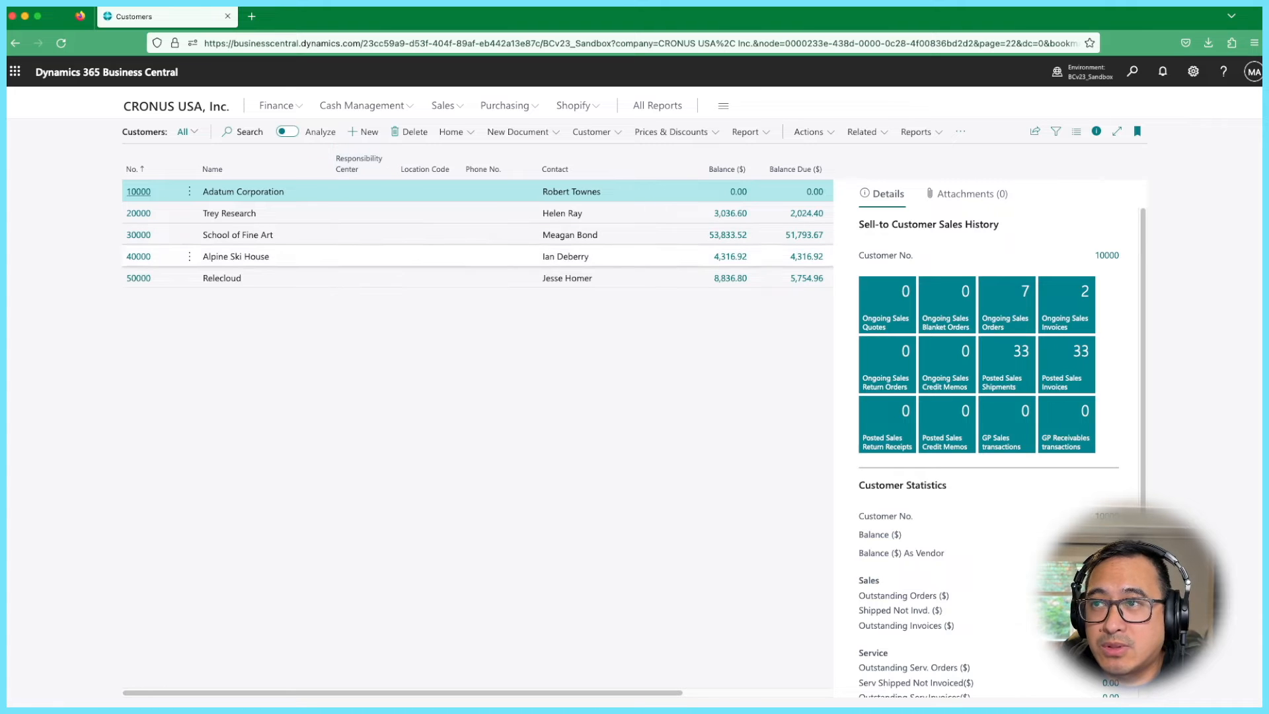
pyautogui.click(357, 234)
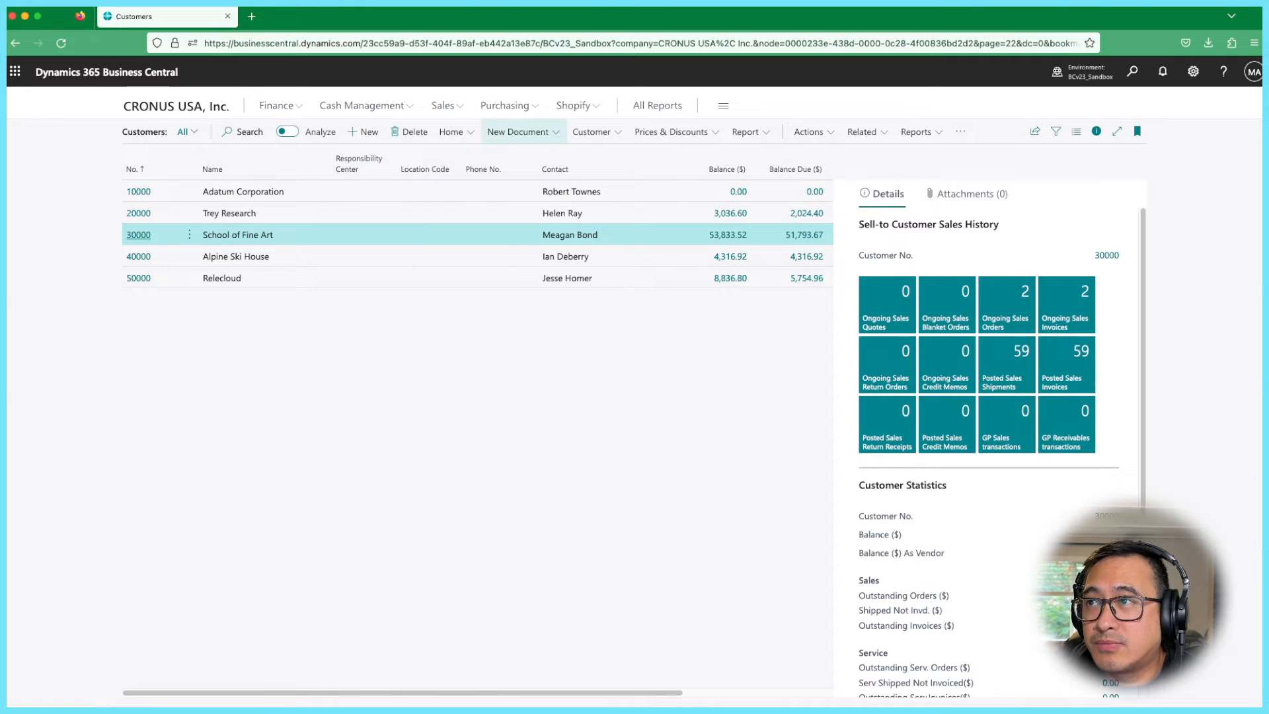
# - Start Register Customer Payments with the PAYMENT template, PMT REG batch and CHECKING bank account
pyautogui.click(451, 132)
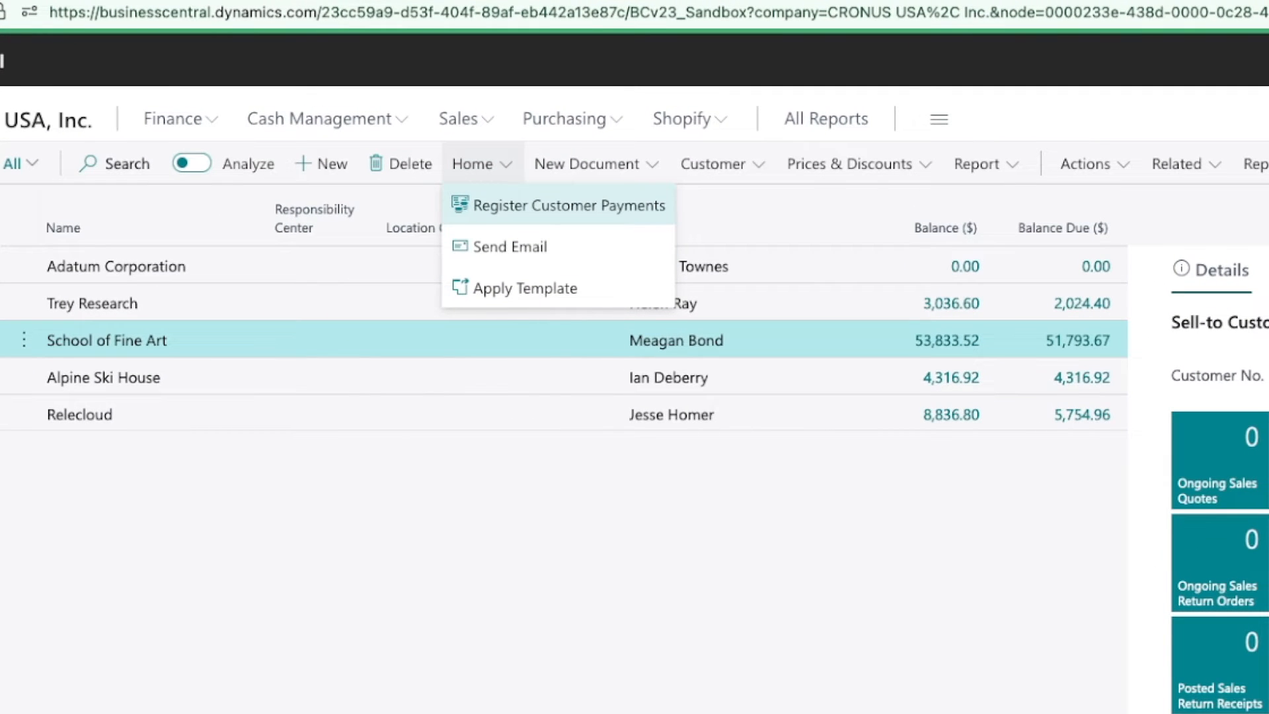
pyautogui.click(569, 206)
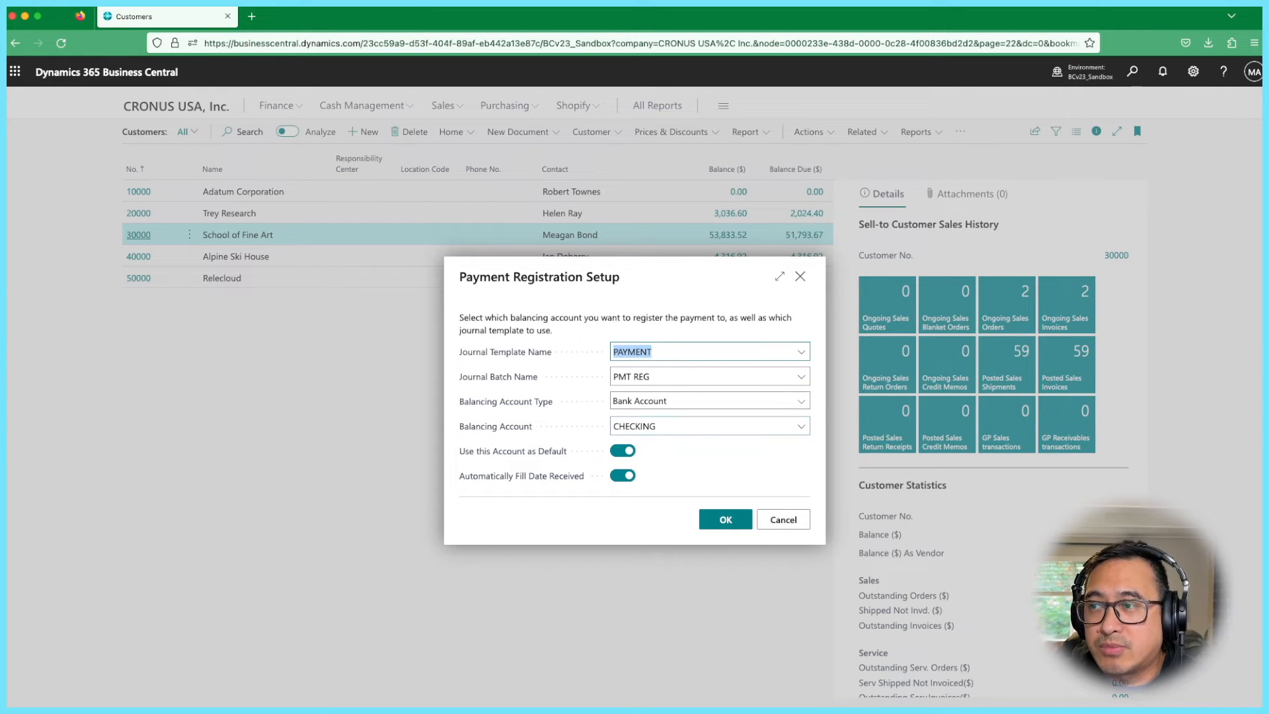
pyautogui.click(726, 519)
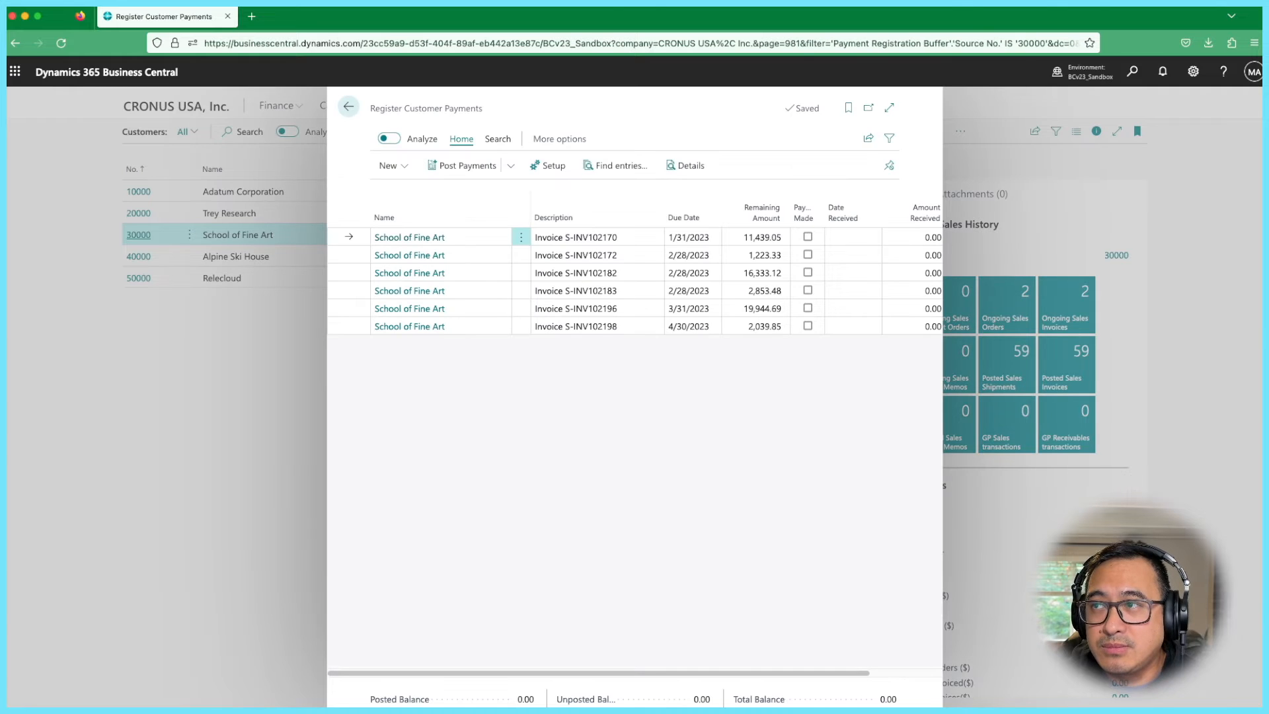
# - Expand the Register Customer Payments page showing the six open invoices to full width
pyautogui.click(889, 108)
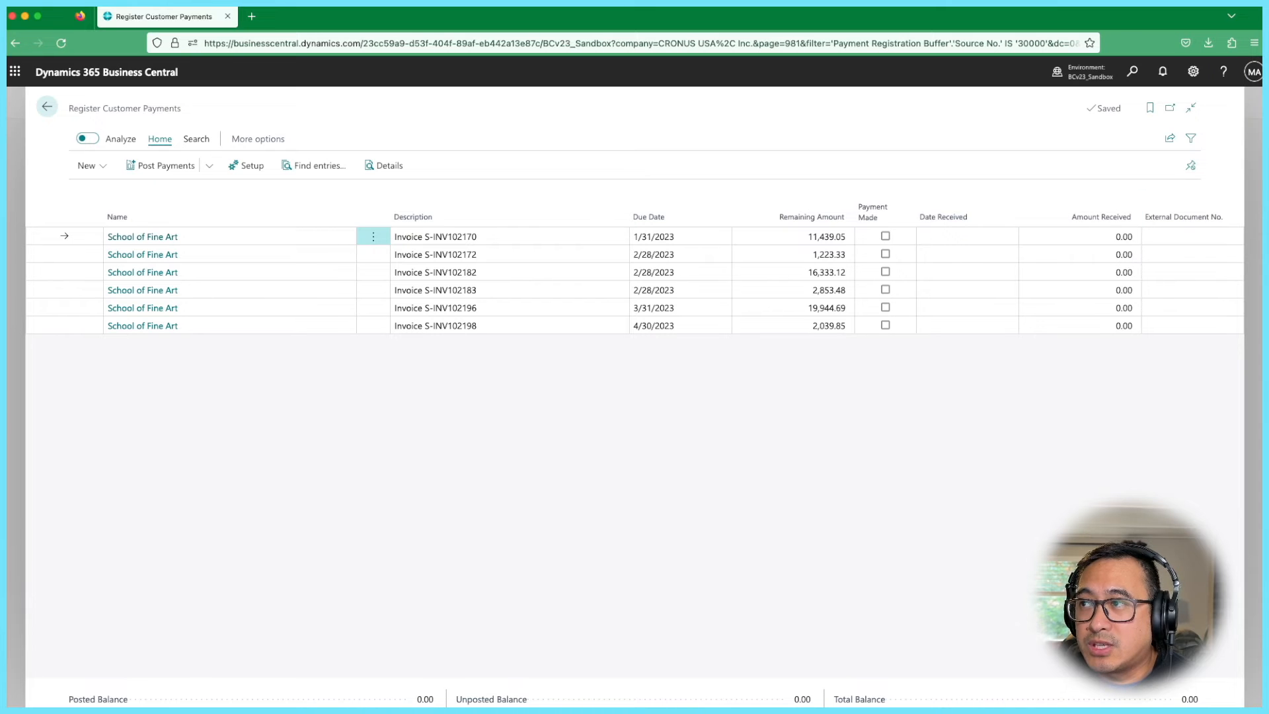
# - Enter 1,050 received for invoice S-INV102170 and 50 for invoice S-INV102172
pyautogui.click(1092, 236)
pyautogui.write('1050')
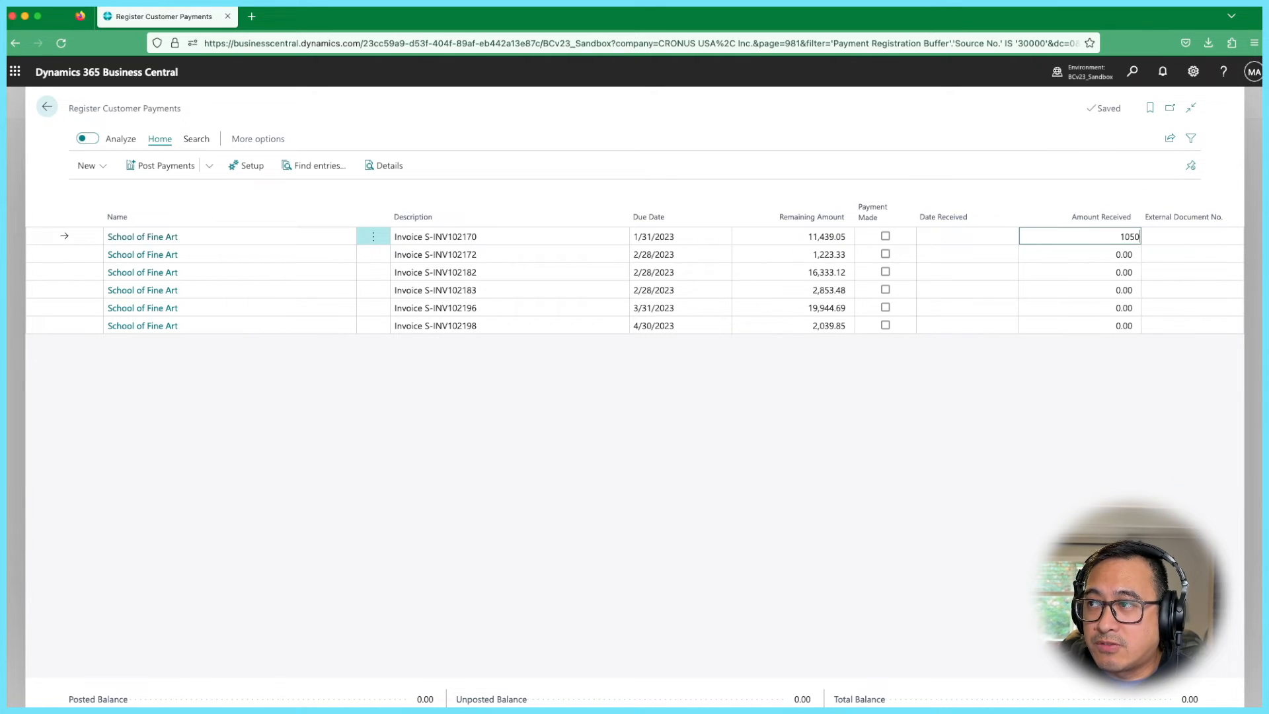
pyautogui.press('Tab')
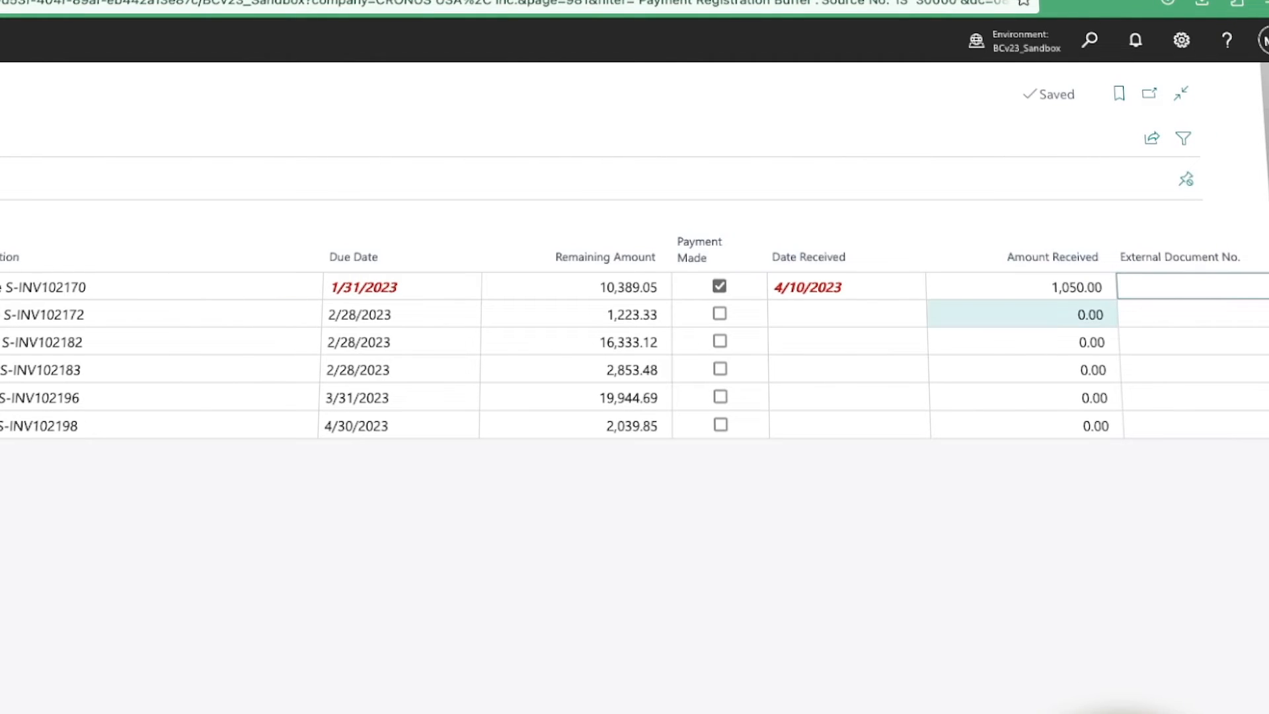
pyautogui.click(1022, 314)
pyautogui.write('50')
pyautogui.press('Tab')
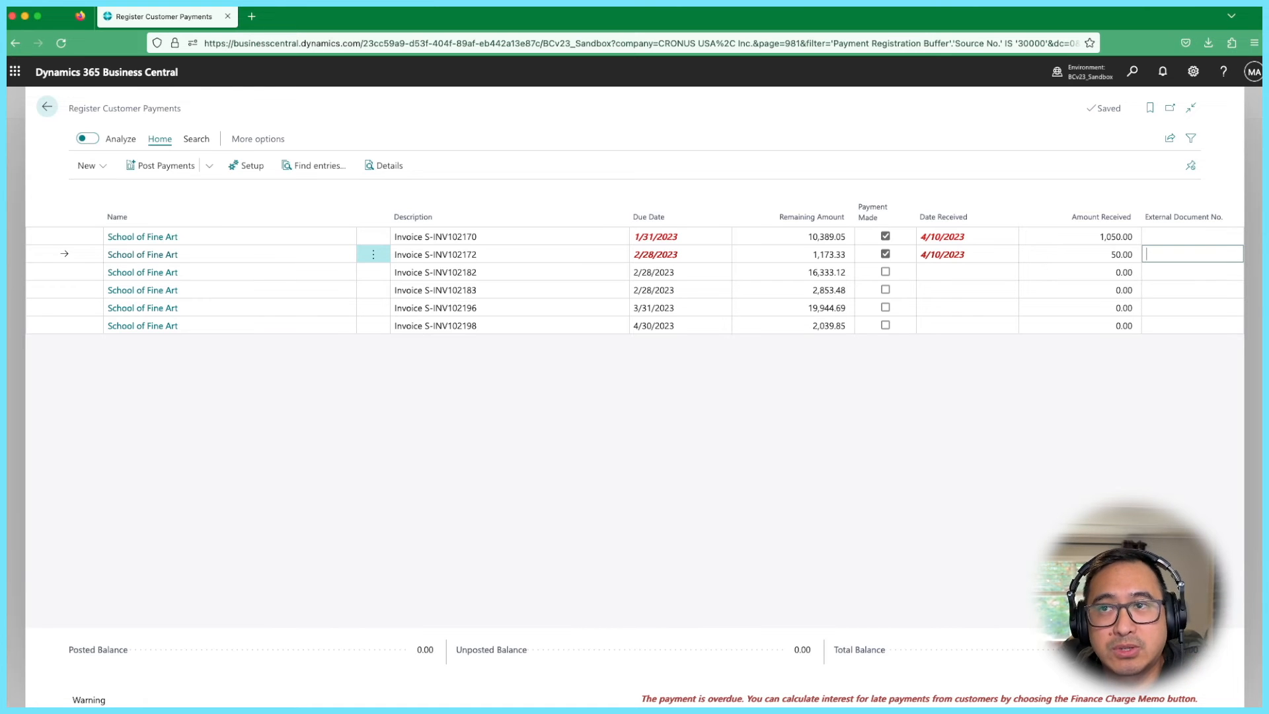
pyautogui.press('super+Tab')
# - Show the Post Payments dropdown with its posting and preview options
pyautogui.click(209, 165)
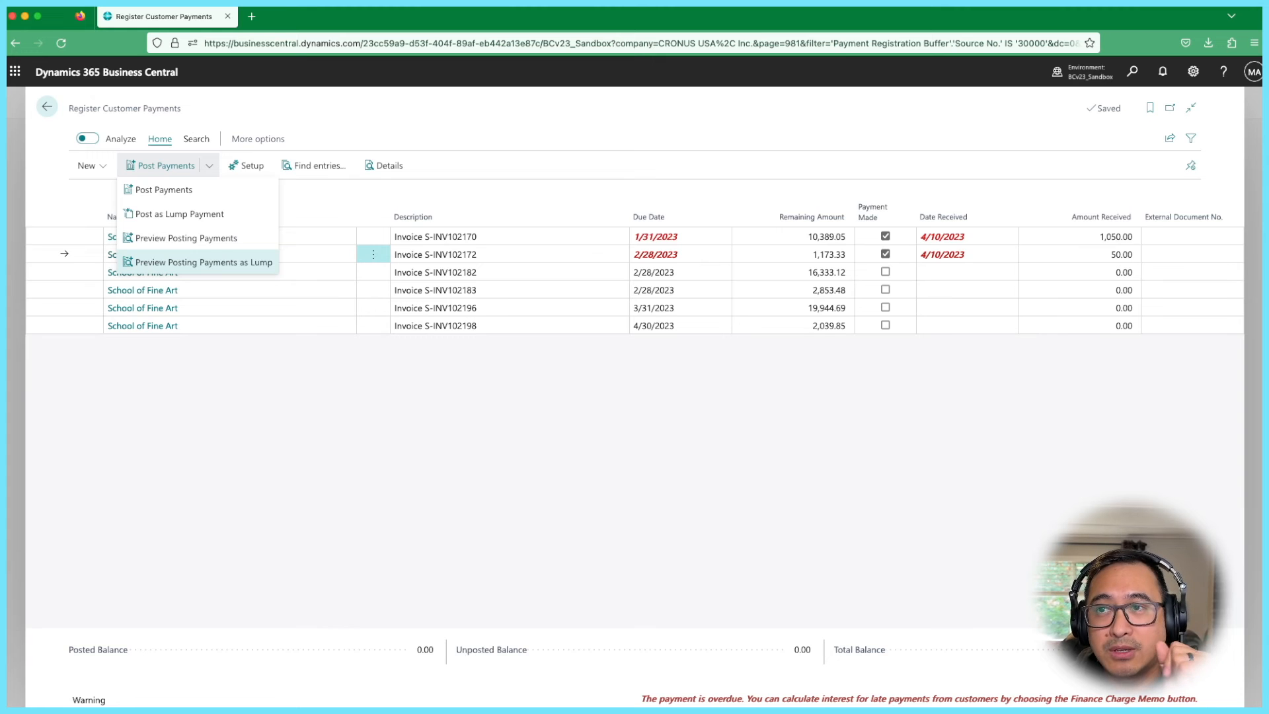
# - After the lump preview errors, change School of Fine Art's Blocked field from All to Invoice
pyautogui.click(203, 266)
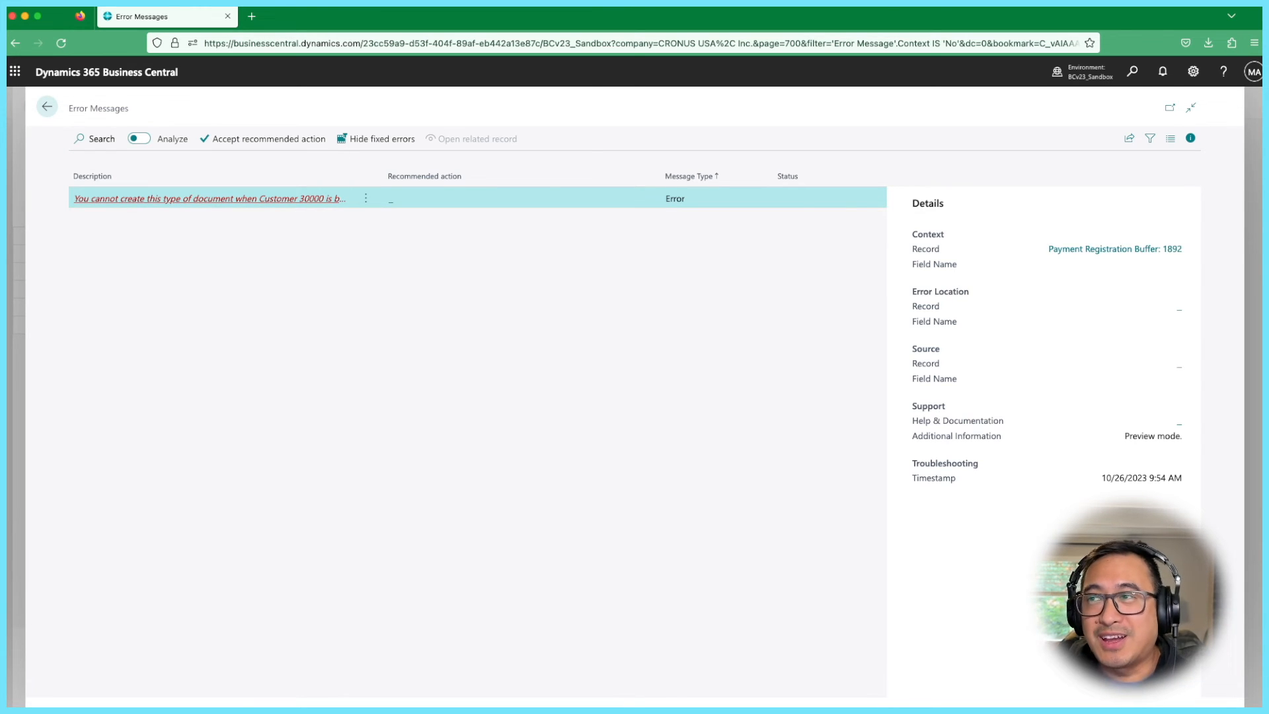
pyautogui.click(47, 107)
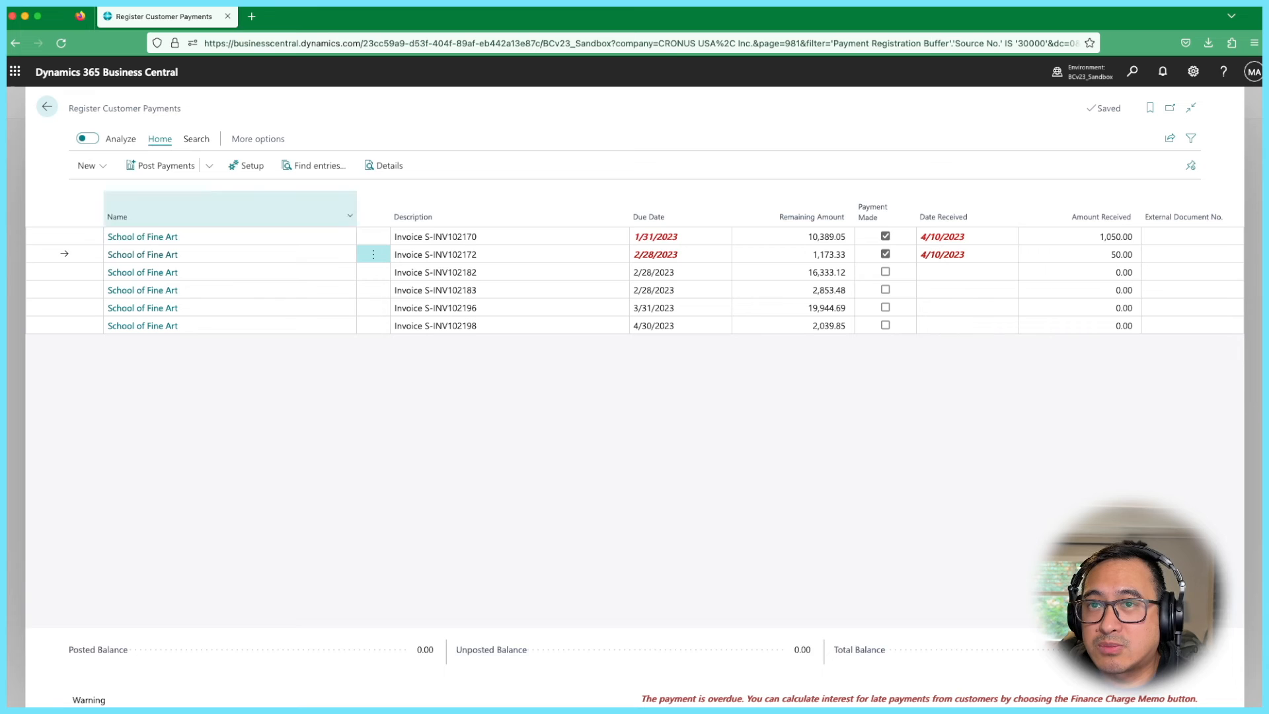
pyautogui.click(142, 237)
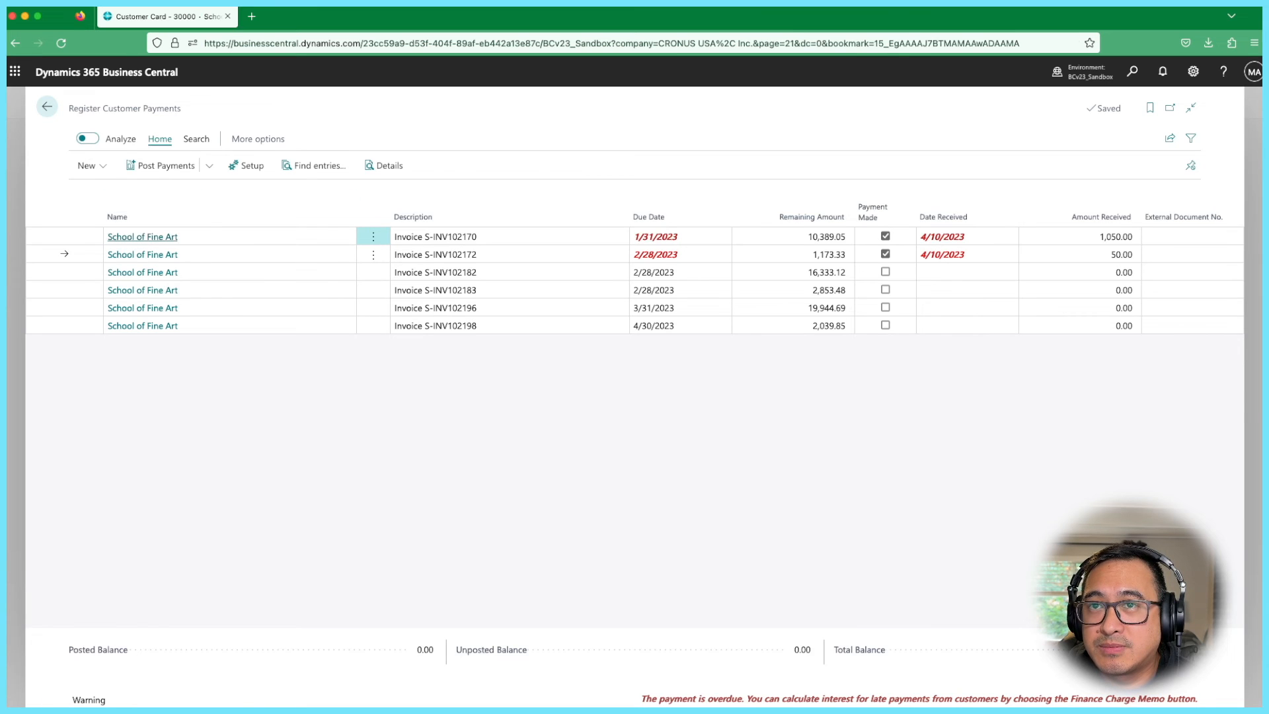
pyautogui.click(847, 229)
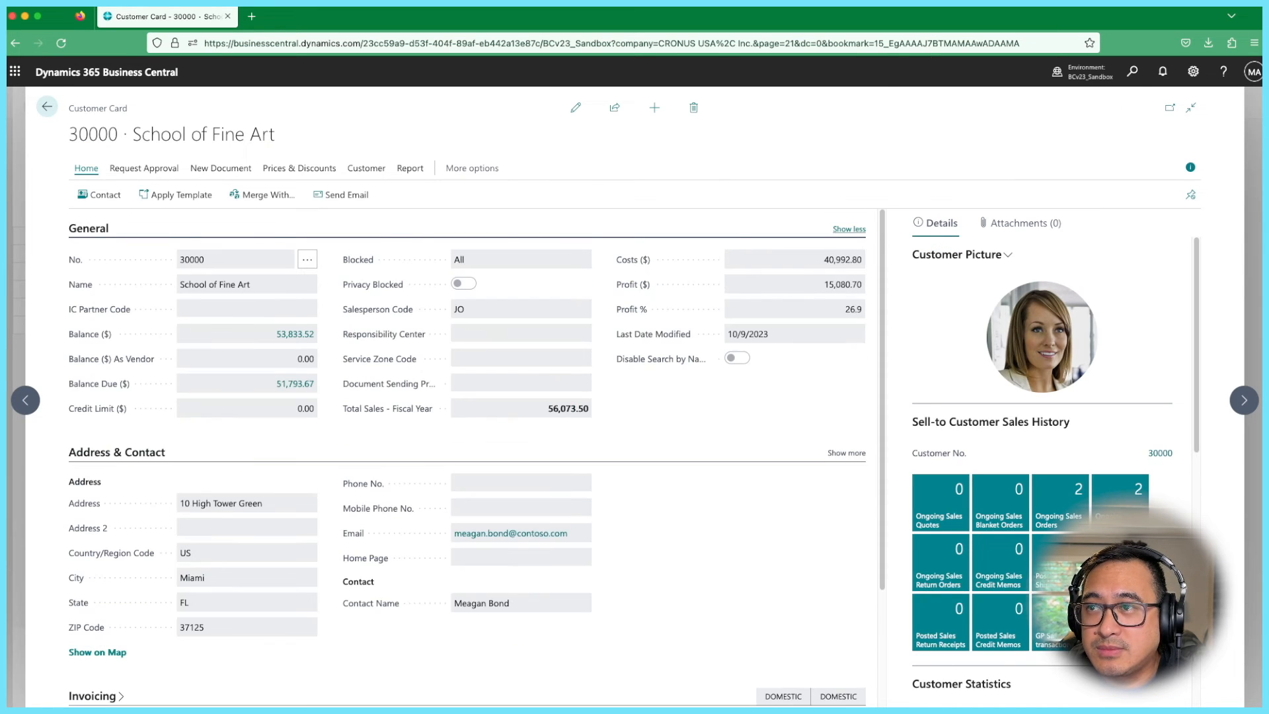
pyautogui.click(576, 107)
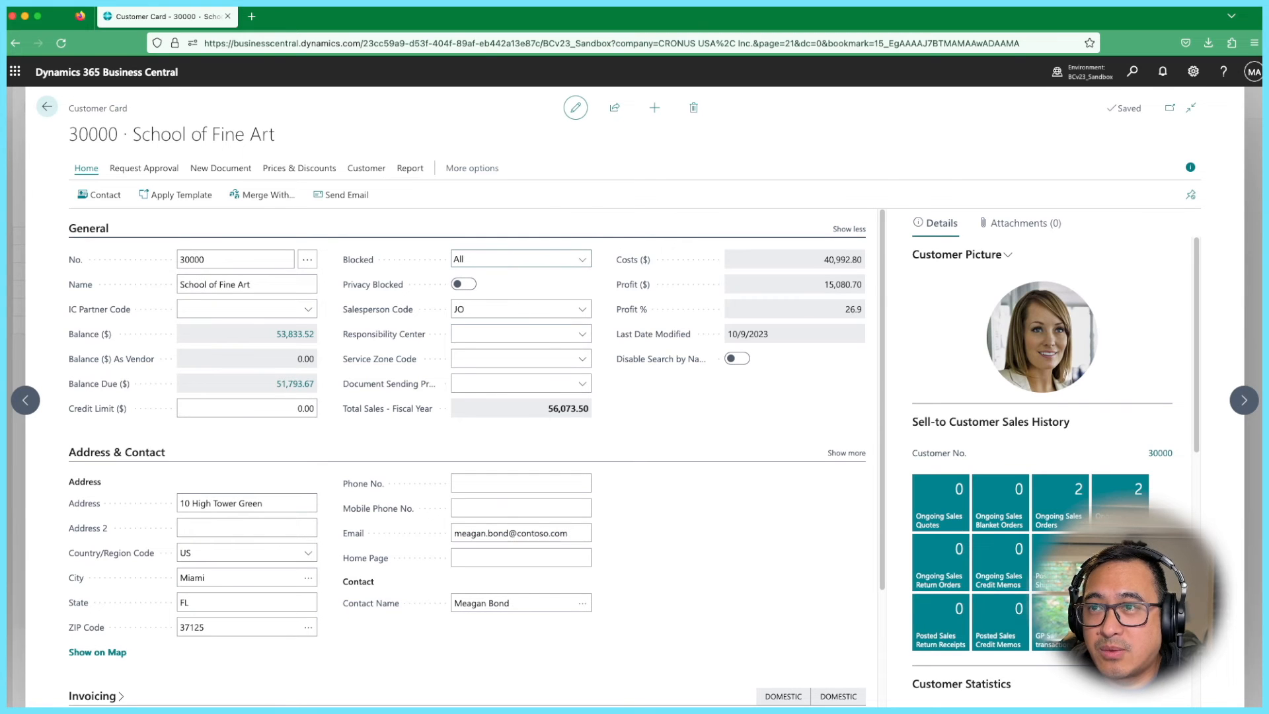
pyautogui.click(485, 250)
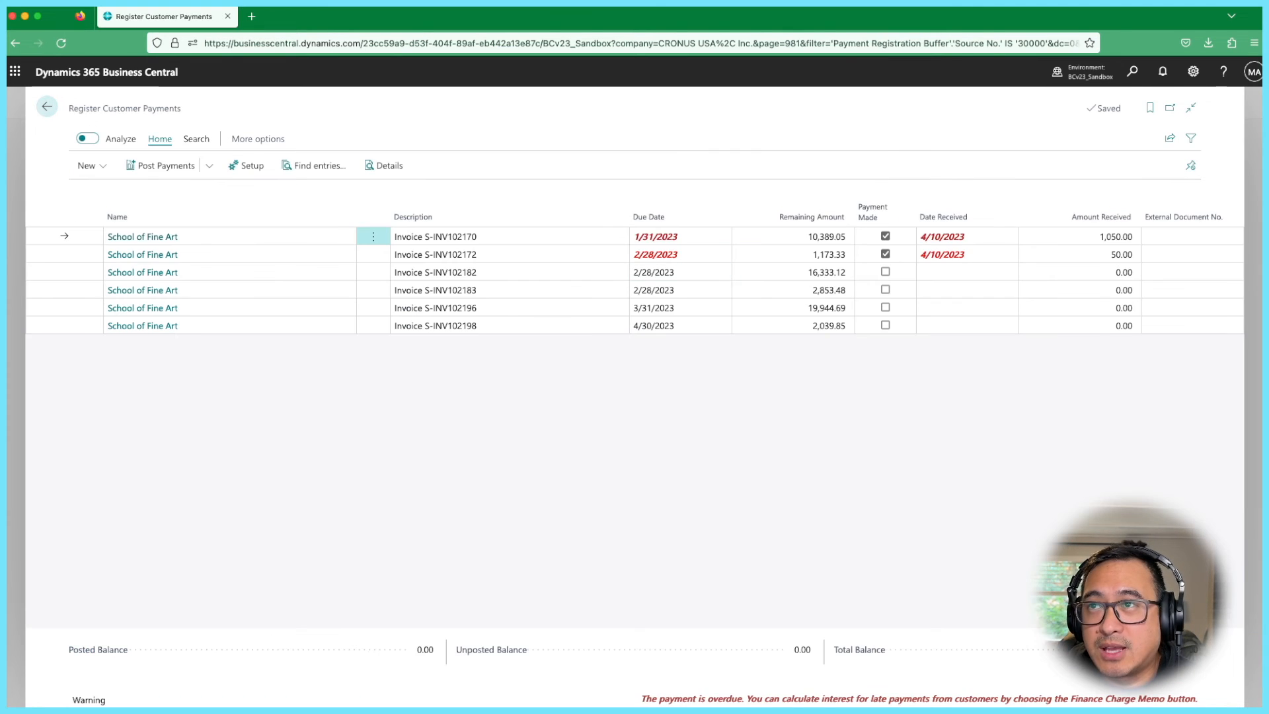
# - Preview posting as lump and inspect the single -1,100.00 customer ledger payment entry
pyautogui.click(209, 165)
pyautogui.click(204, 263)
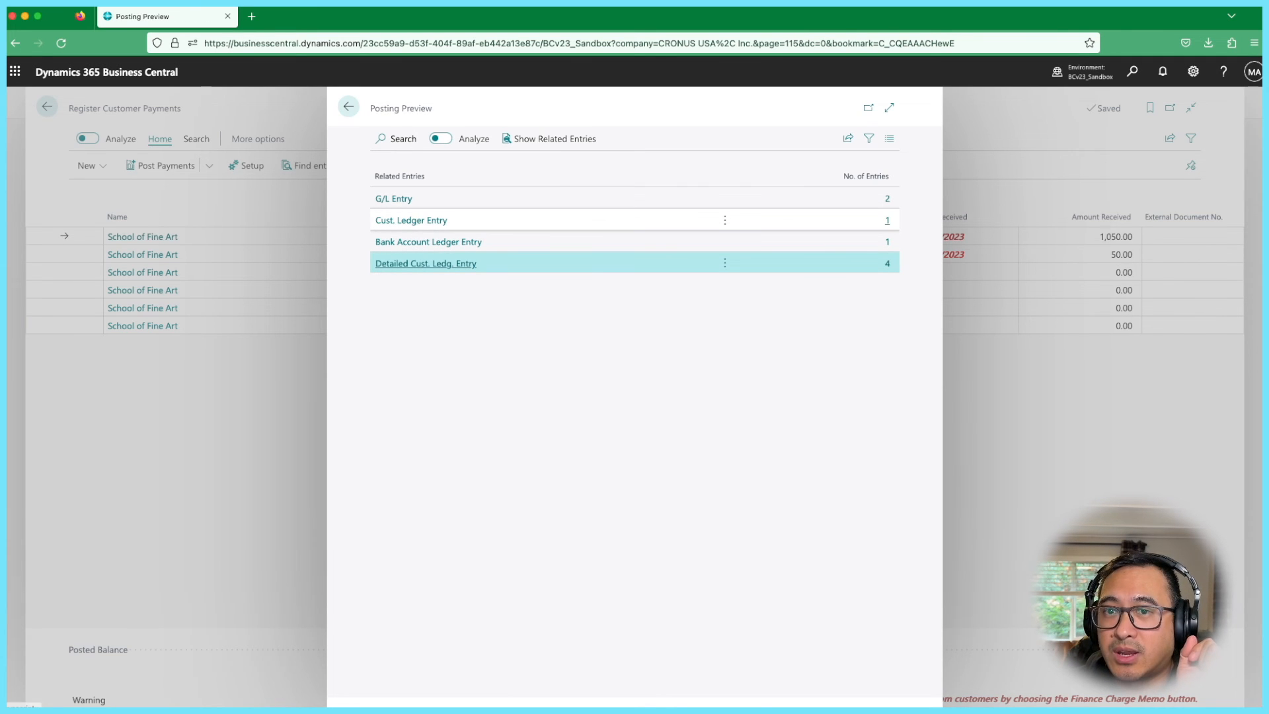
pyautogui.click(887, 220)
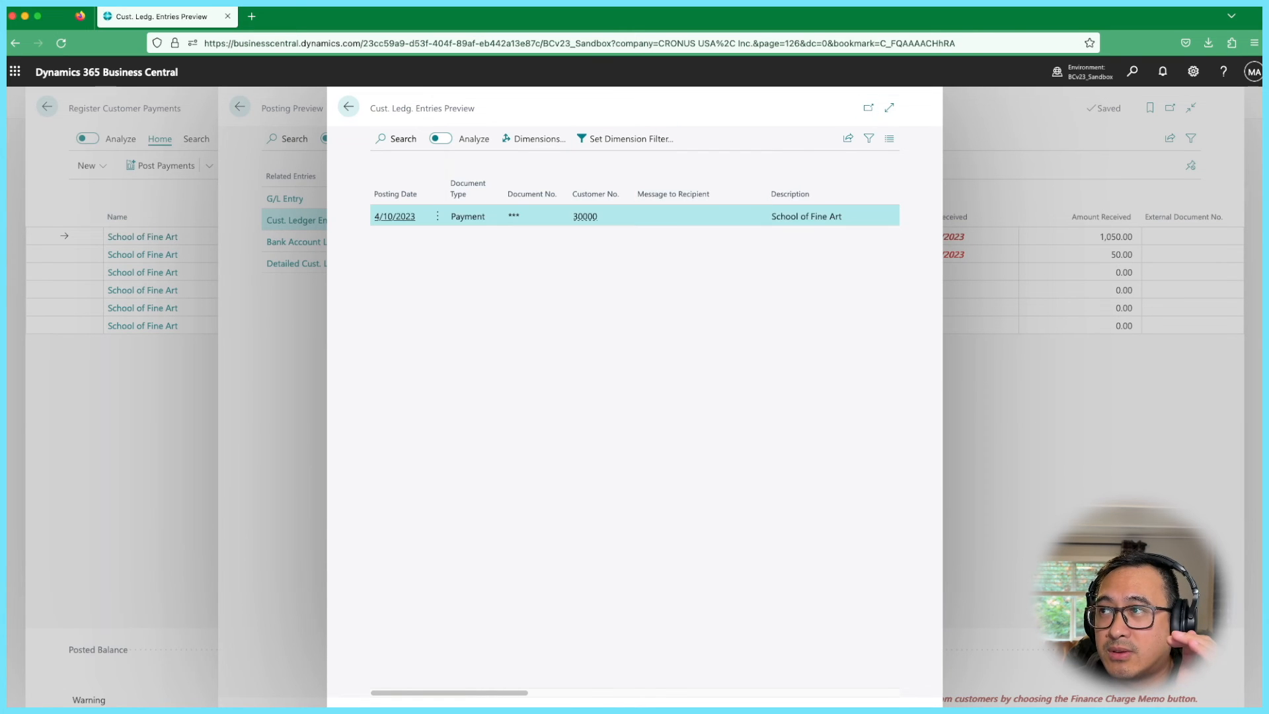
pyautogui.click(889, 107)
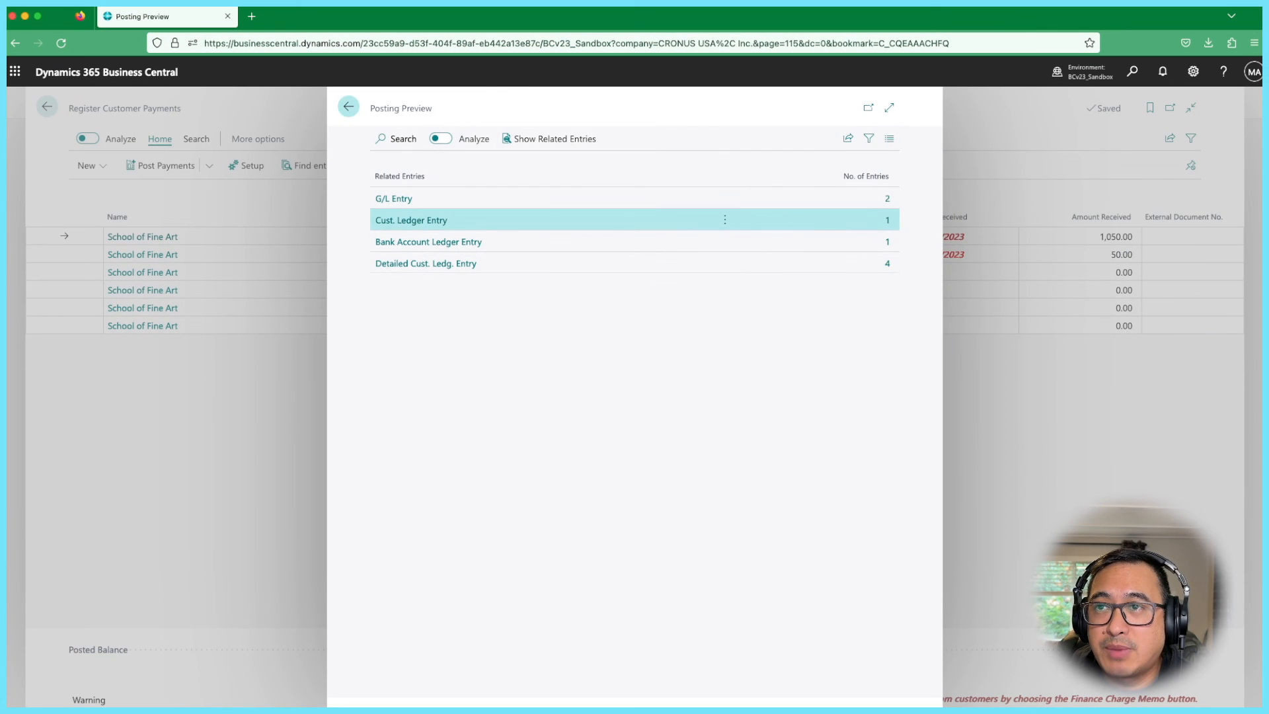
pyautogui.click(348, 106)
pyautogui.click(210, 166)
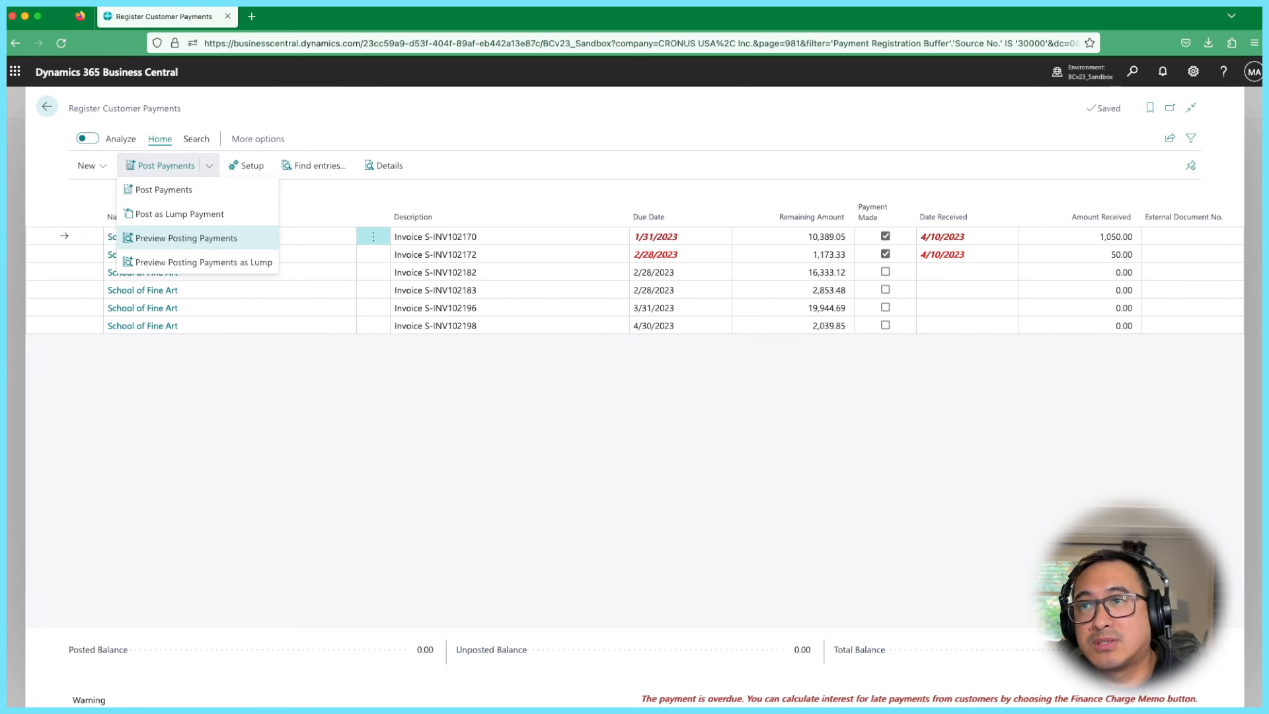
# - Preview individual posting and check the separate -1,050.00 and -50.00 customer ledger entries
pyautogui.click(186, 238)
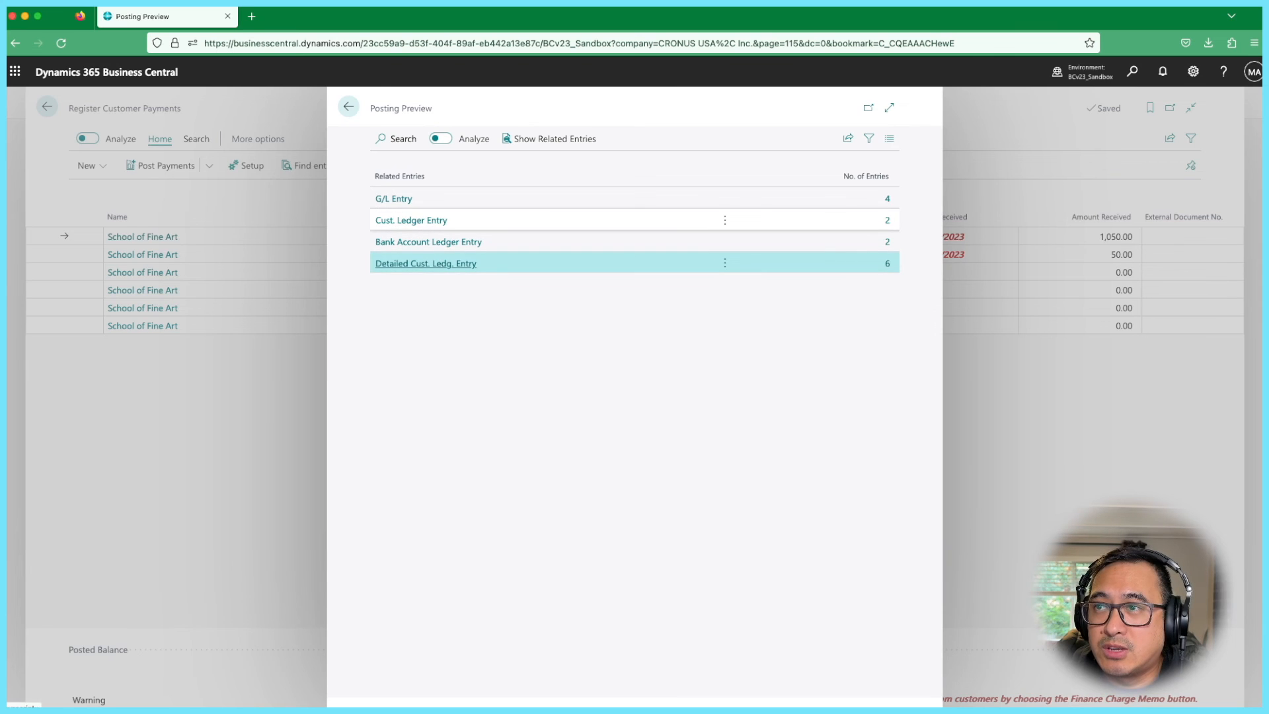
pyautogui.click(411, 220)
pyautogui.click(411, 220)
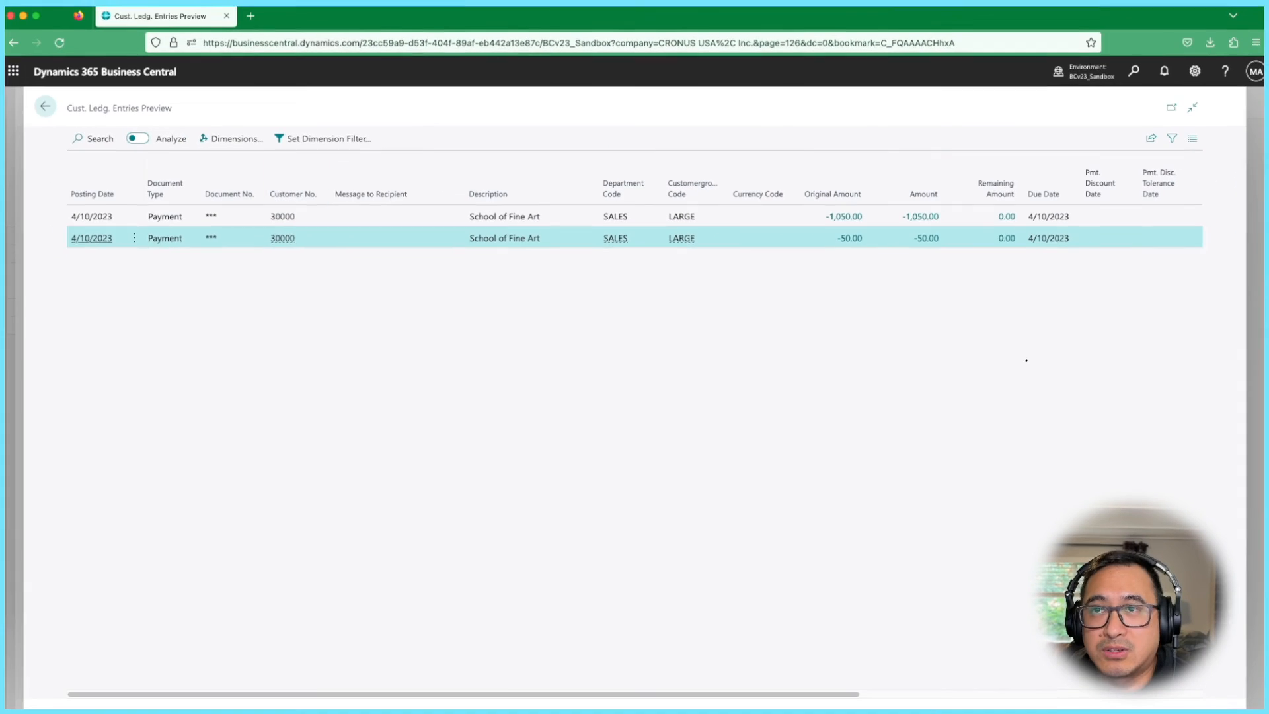
pyautogui.click(47, 107)
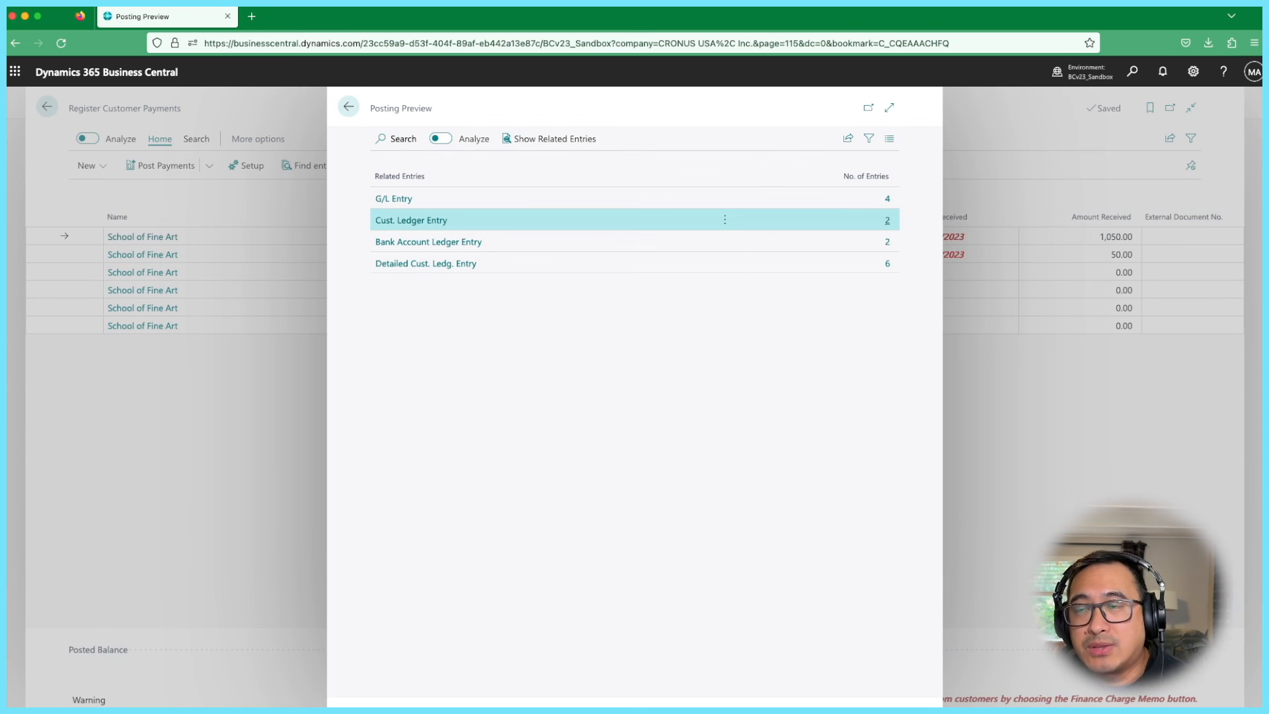
pyautogui.click(349, 106)
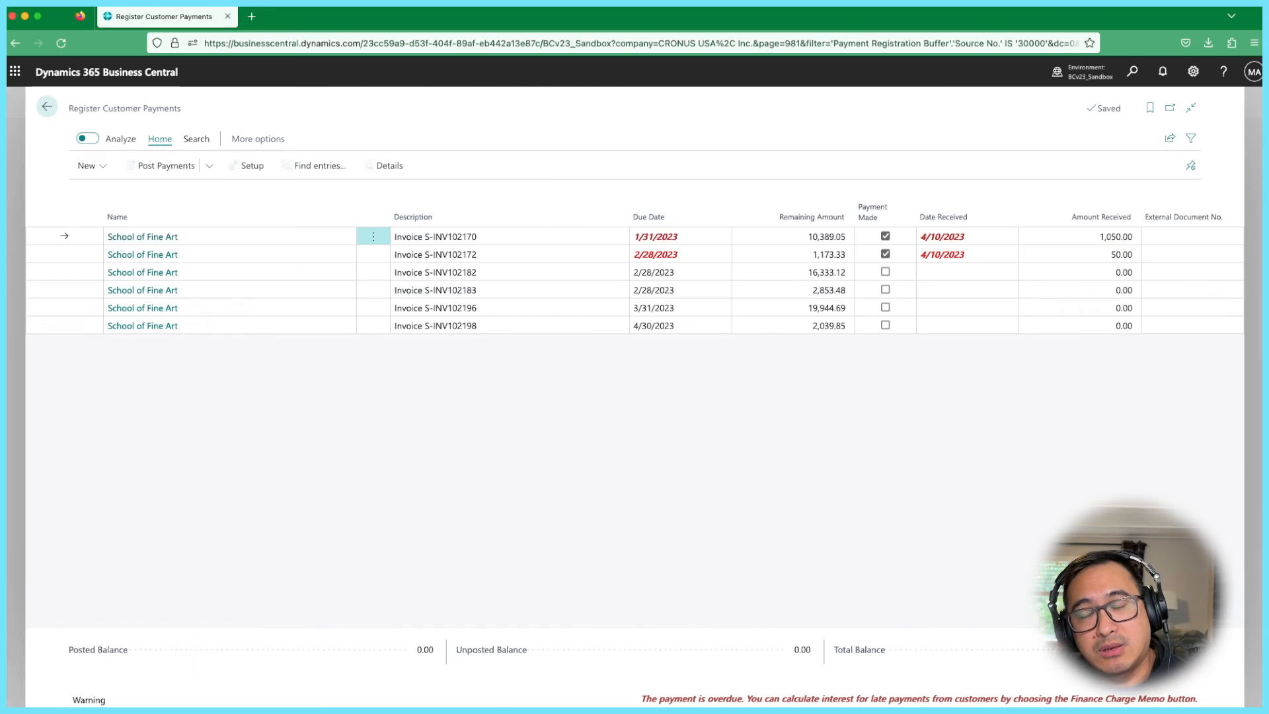